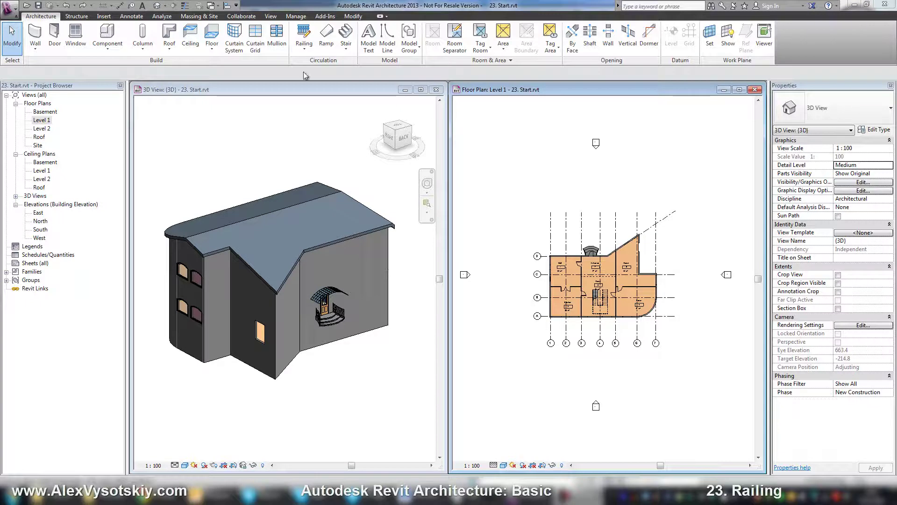
{"action": "left_click", "coordinate": [303, 52]}
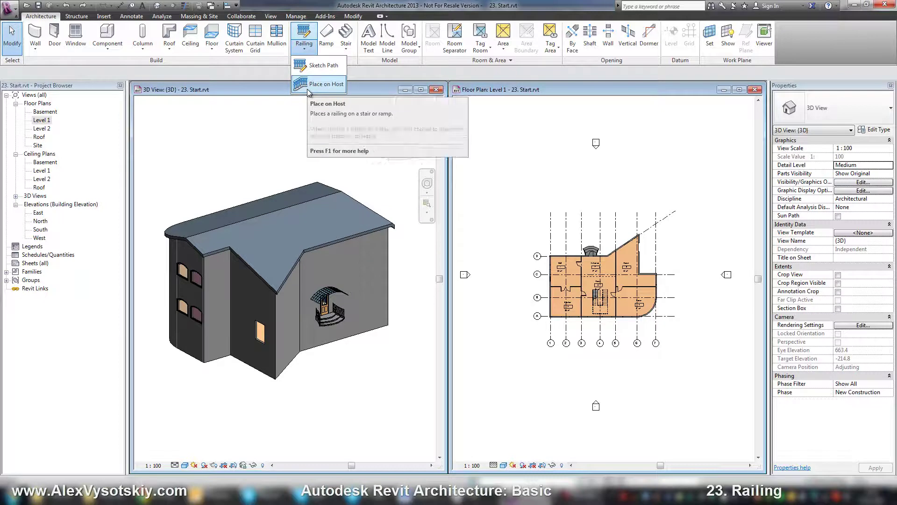
{"action": "left_click", "coordinate": [354, 382]}
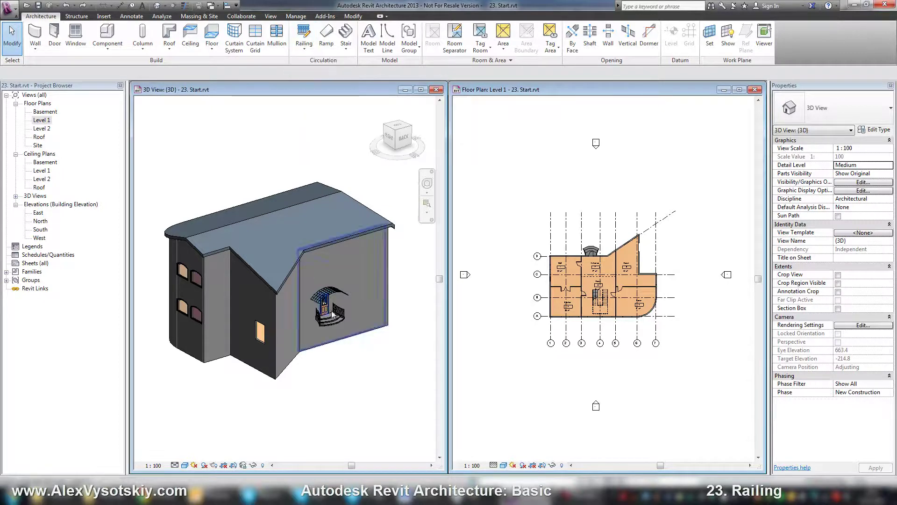
Delete both existing railings from the curved entrance stairs in the 3D view.
{"action": "scroll", "coordinate": [333, 323], "scroll_direction": "up", "scroll_amount": 8}
{"action": "left_click", "coordinate": [352, 282]}
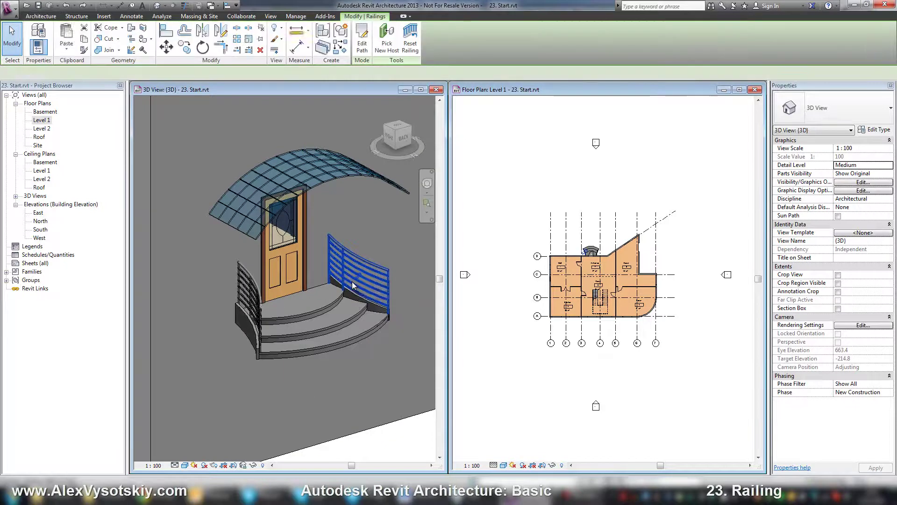
{"action": "key", "text": "Delete"}
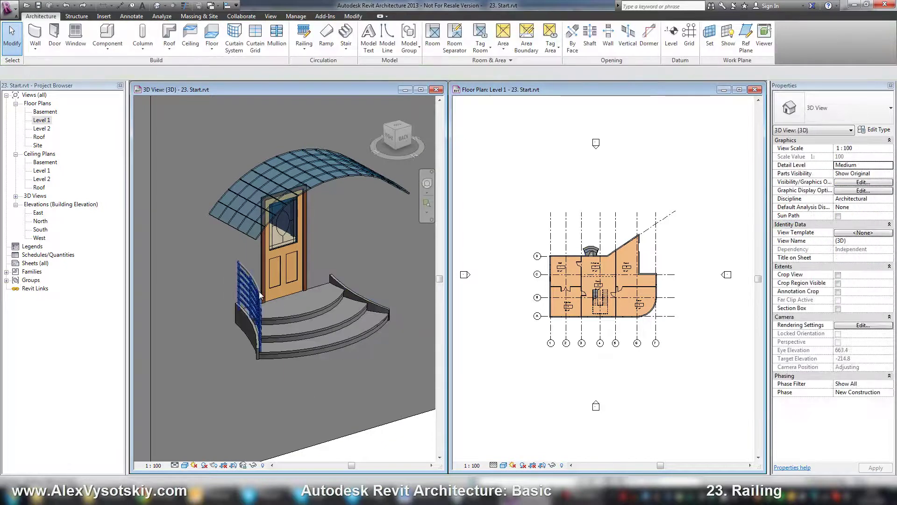
{"action": "left_click", "coordinate": [248, 299]}
{"action": "key", "text": "Delete"}
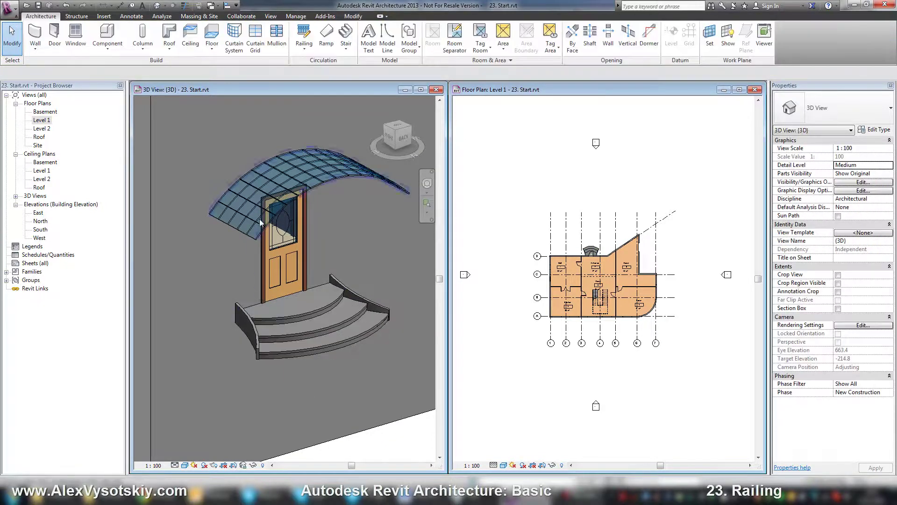
Place 900mm Pipe railings on the entrance stairs as host, positioned on the stringers.
{"action": "left_click", "coordinate": [299, 53]}
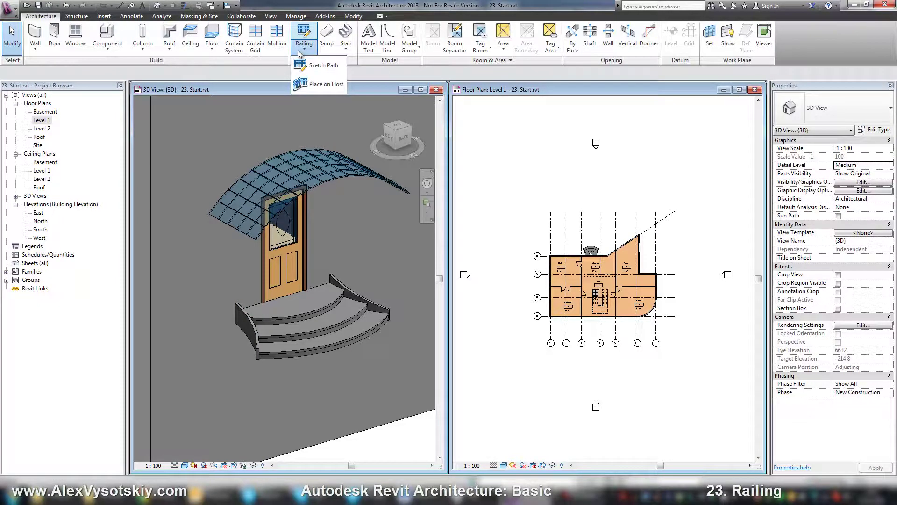
{"action": "left_click", "coordinate": [323, 84]}
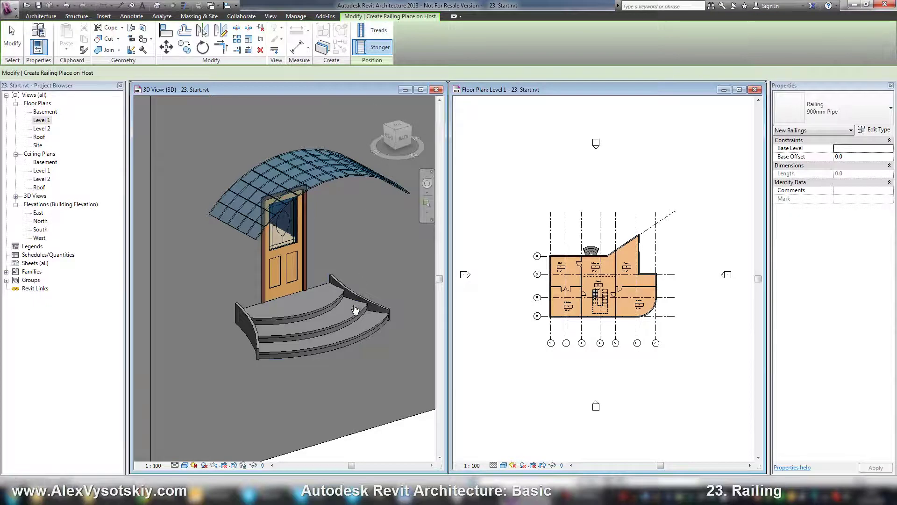
{"action": "left_click", "coordinate": [360, 336]}
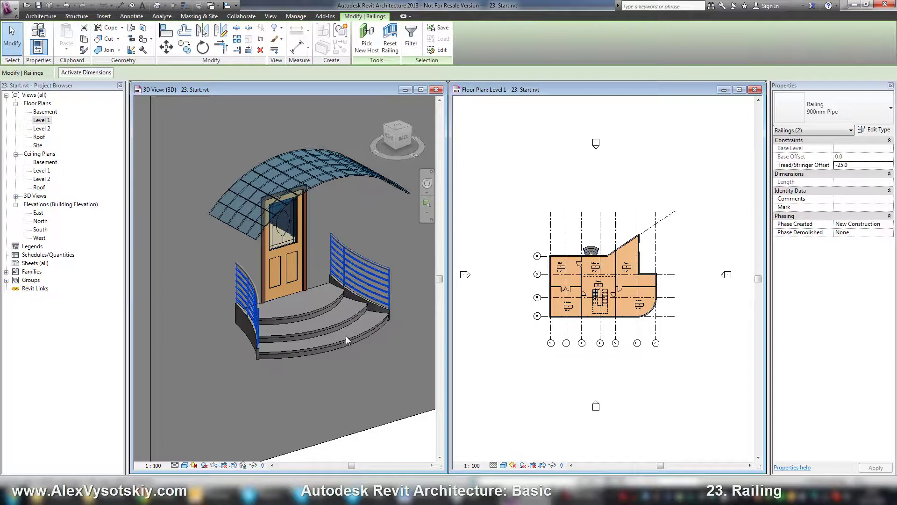
{"action": "key", "text": "Escape"}
Open the Level 2 floor plan at the interior U-shaped staircase.
{"action": "left_click", "coordinate": [668, 395]}
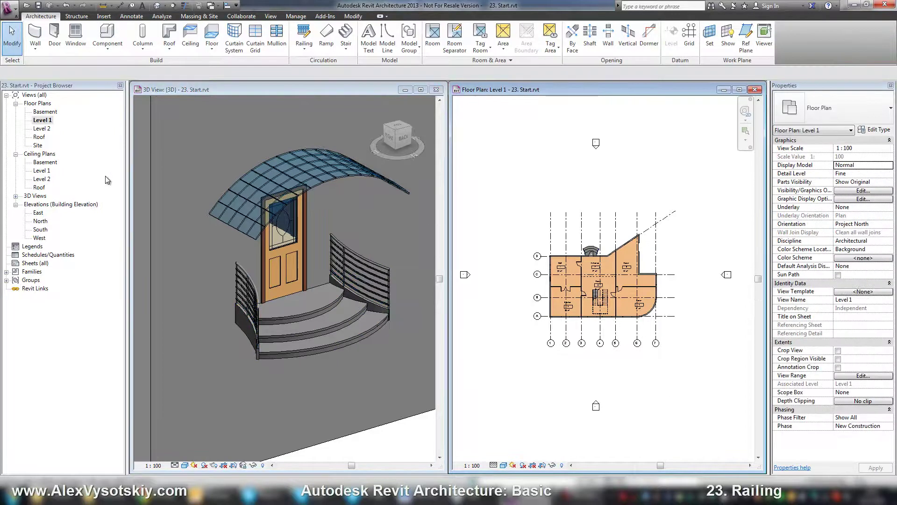
{"action": "double_click", "coordinate": [41, 128]}
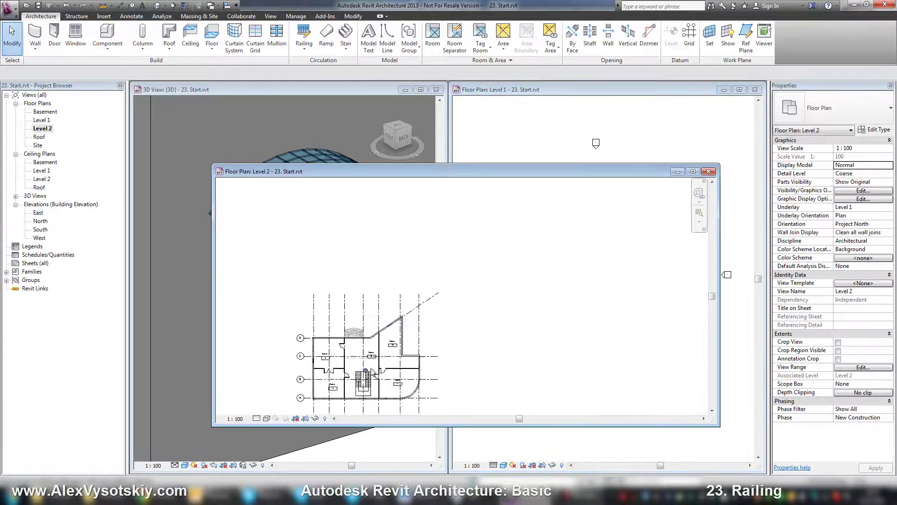
{"action": "scroll", "coordinate": [371, 368], "scroll_direction": "up", "scroll_amount": 5}
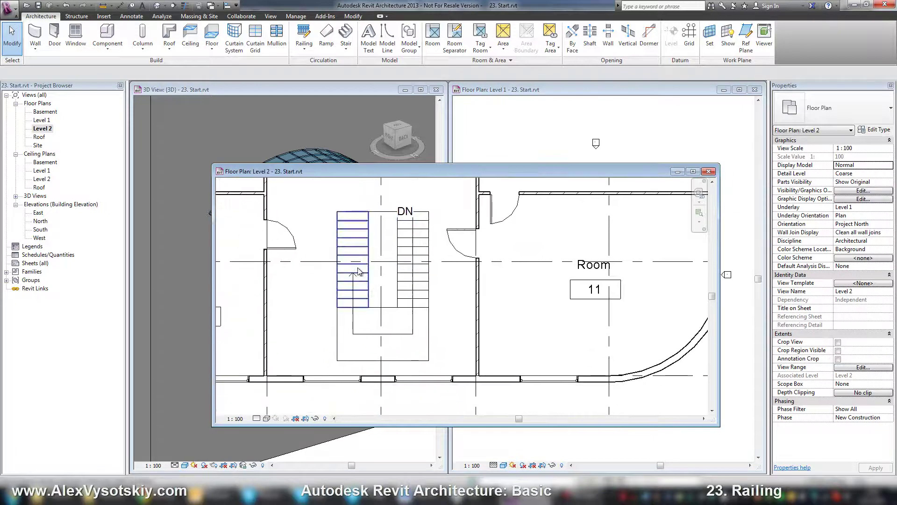
Temporarily hide the whole wall category in the 3D view, using an exterior wall as the selection.
{"action": "left_click", "coordinate": [321, 128]}
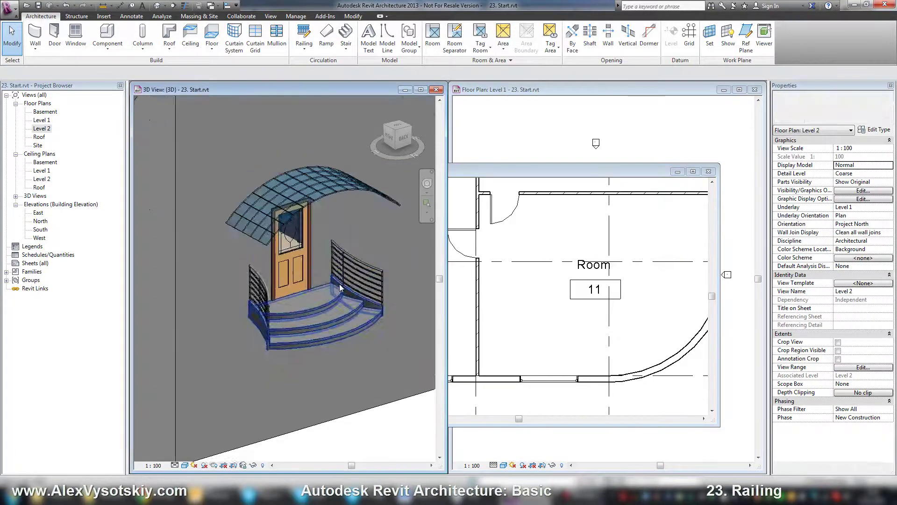
{"action": "scroll", "coordinate": [340, 287], "scroll_direction": "down", "scroll_amount": 5}
{"action": "left_click", "coordinate": [321, 316]}
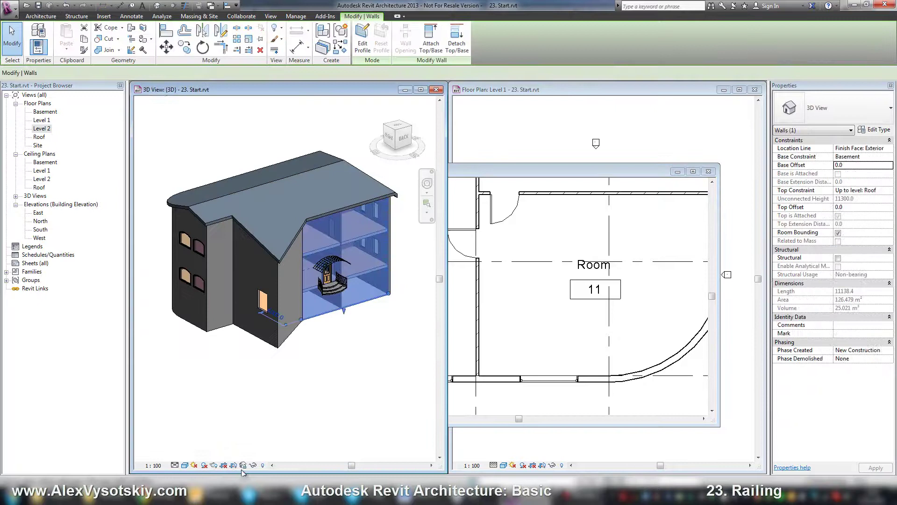
{"action": "left_click", "coordinate": [253, 465]}
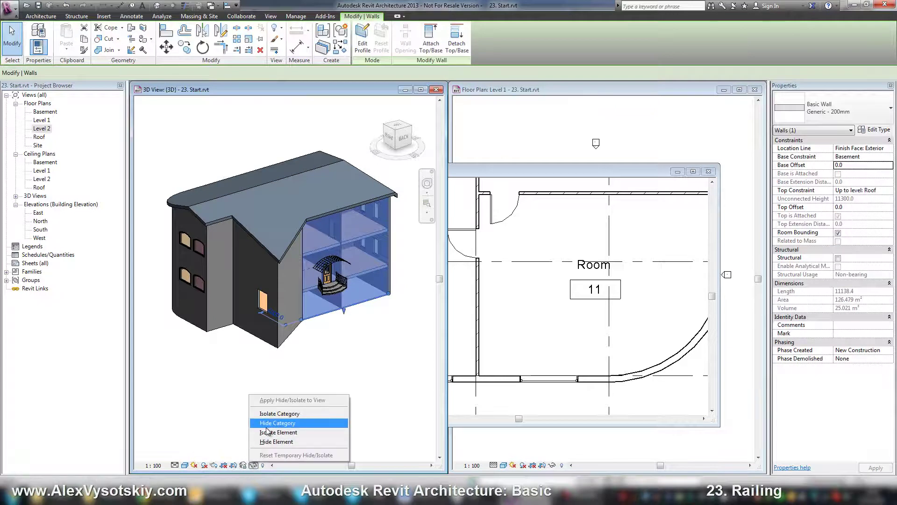
{"action": "left_click", "coordinate": [277, 423]}
{"action": "scroll", "coordinate": [290, 238], "scroll_direction": "up", "scroll_amount": 5}
{"action": "middle_click_drag", "start_coordinate": [345, 250], "coordinate": [327, 267]}
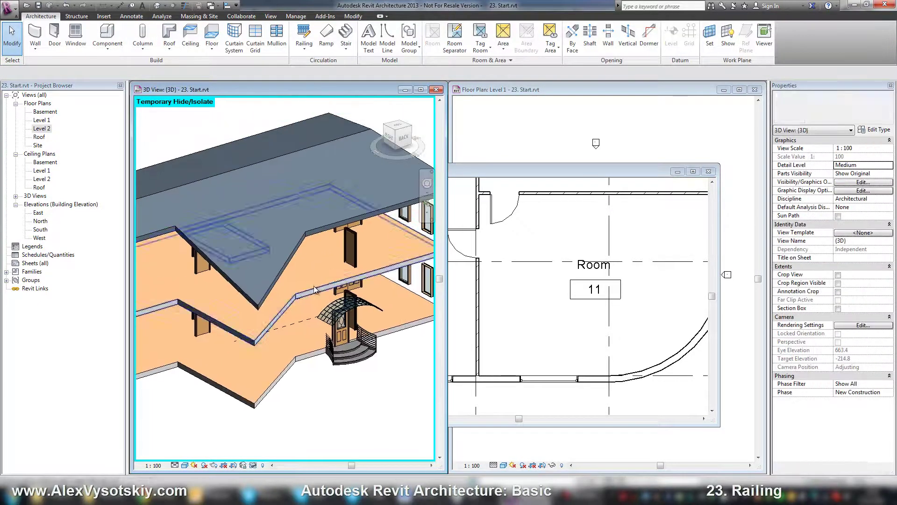
Temporarily hide the roof element in the 3D view to expose the interior staircase and its floor opening.
{"action": "left_click", "coordinate": [224, 311]}
{"action": "middle_click_drag", "start_coordinate": [216, 297], "coordinate": [372, 312], "text": "shift"}
{"action": "middle_click_drag", "start_coordinate": [169, 299], "coordinate": [264, 205], "text": "shift"}
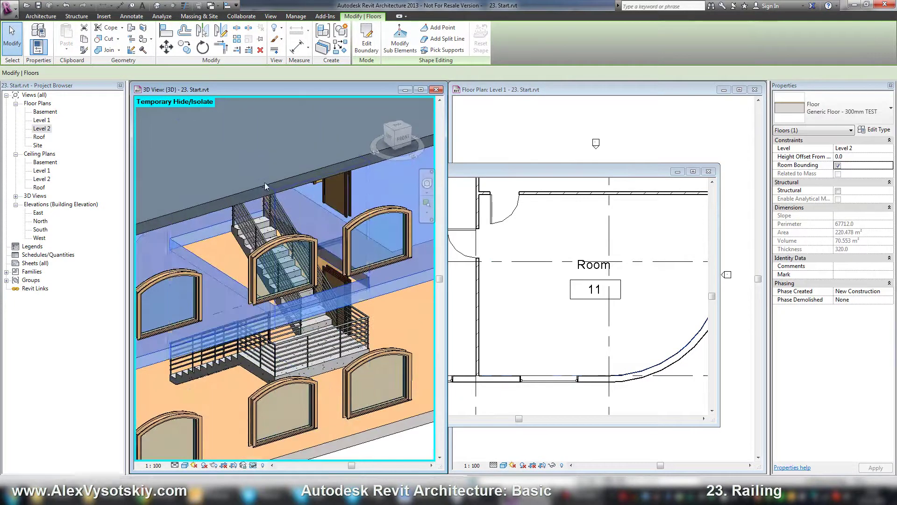
{"action": "key", "text": "Escape"}
{"action": "left_click", "coordinate": [265, 183]}
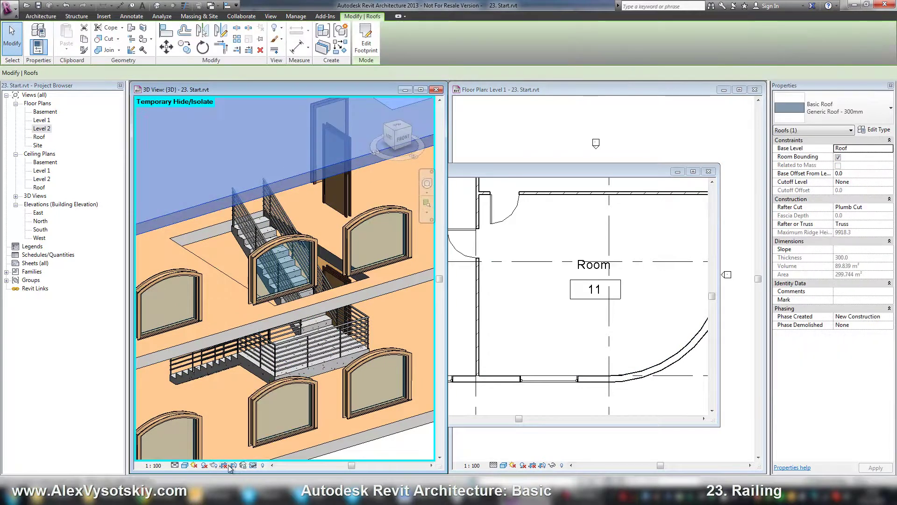
{"action": "left_click", "coordinate": [253, 465]}
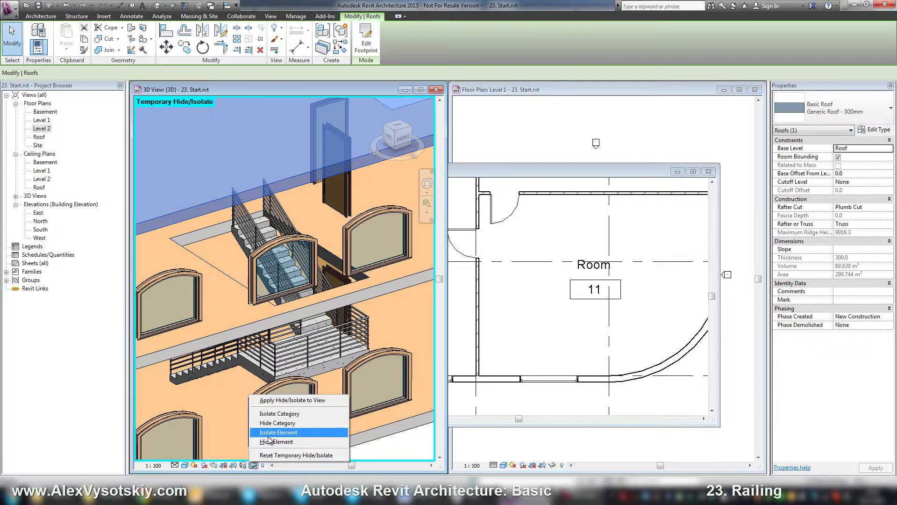
{"action": "left_click", "coordinate": [275, 441]}
{"action": "middle_click_drag", "start_coordinate": [269, 440], "coordinate": [332, 270], "text": "shift"}
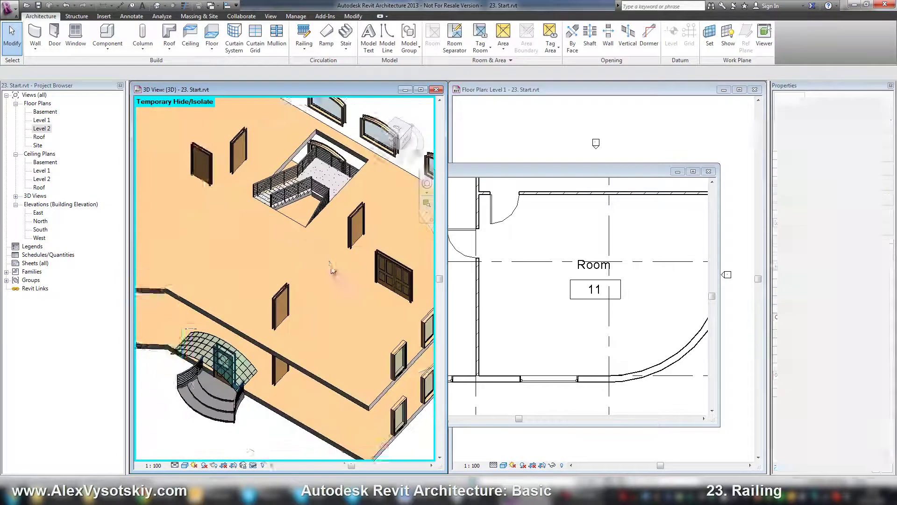
{"action": "middle_click_drag", "start_coordinate": [287, 249], "coordinate": [246, 268]}
{"action": "scroll", "coordinate": [215, 180], "scroll_direction": "up", "scroll_amount": 3}
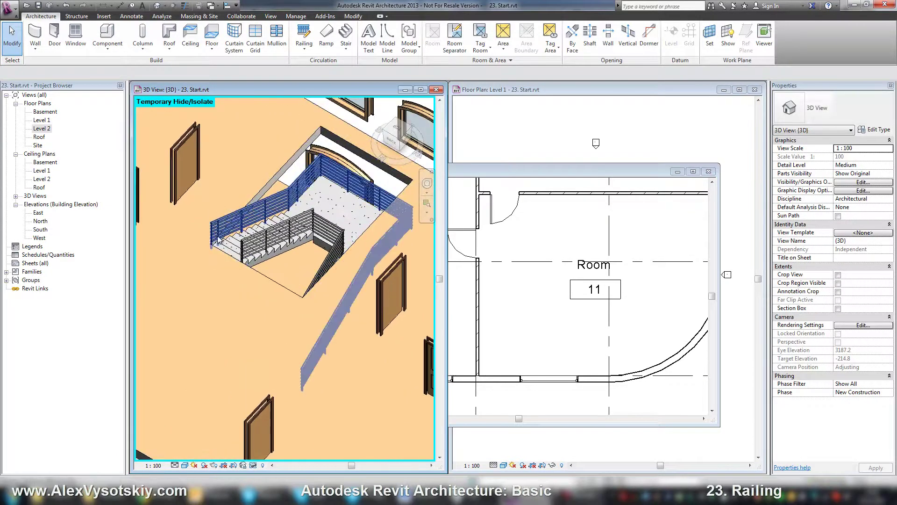
{"action": "scroll", "coordinate": [204, 243], "scroll_direction": "up", "scroll_amount": 5}
{"action": "scroll", "coordinate": [207, 253], "scroll_direction": "down", "scroll_amount": 5}
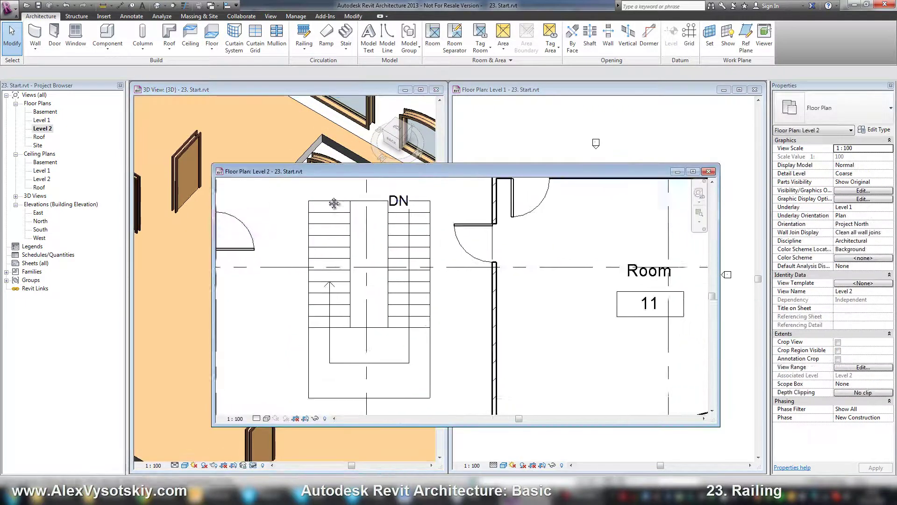
Switch the Level 2 floor plan to a shaded visual style with coloured surfaces.
{"action": "scroll", "coordinate": [334, 203], "scroll_direction": "up", "scroll_amount": 2}
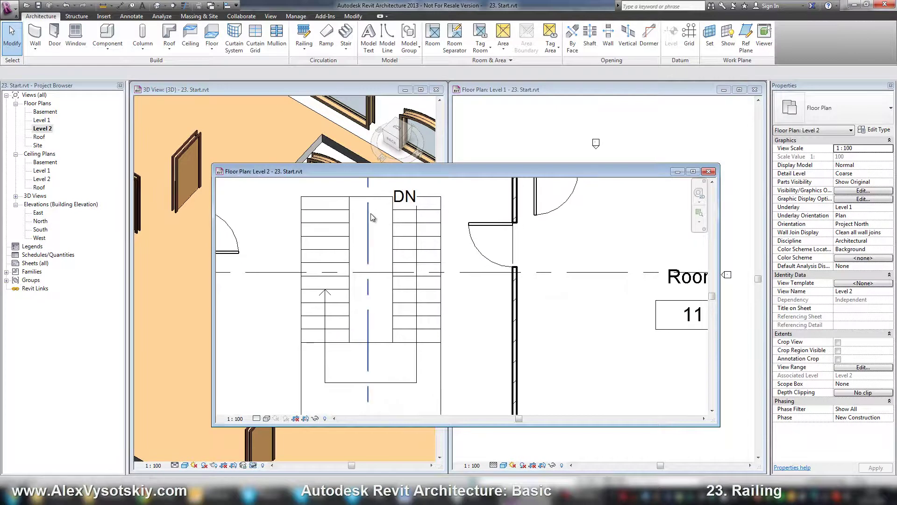
{"action": "left_click", "coordinate": [268, 421]}
{"action": "left_click", "coordinate": [294, 377]}
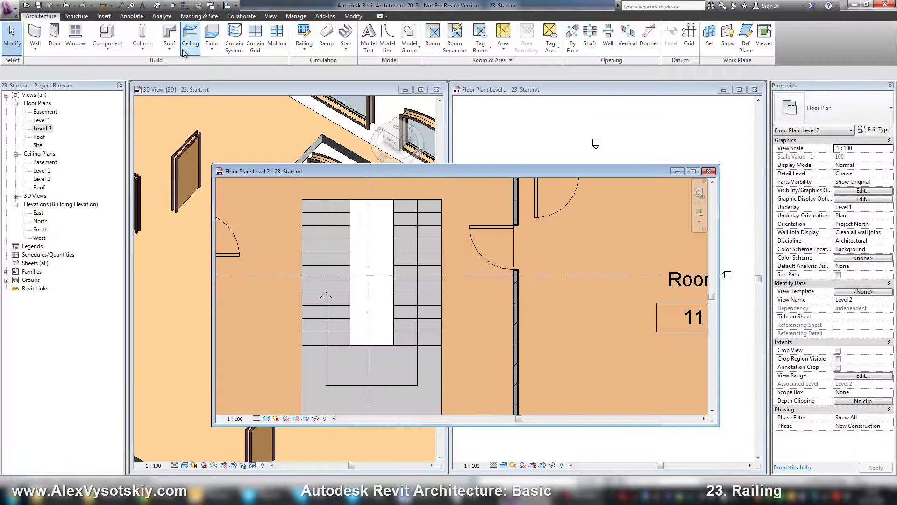
Start a sketched-path railing on Level 2 with a line about 1900 mm long, from the DN flight's inner corner along the stair opening's upper edge.
{"action": "left_click", "coordinate": [304, 43]}
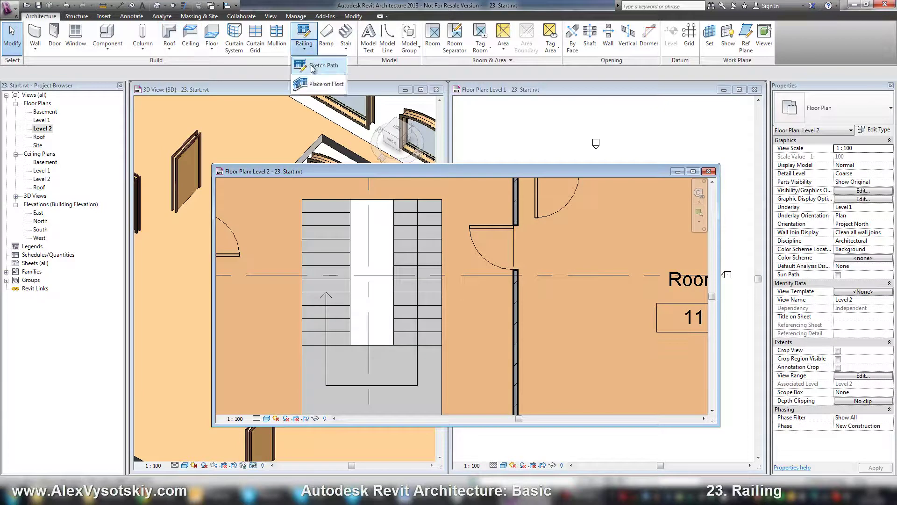
{"action": "left_click", "coordinate": [311, 67]}
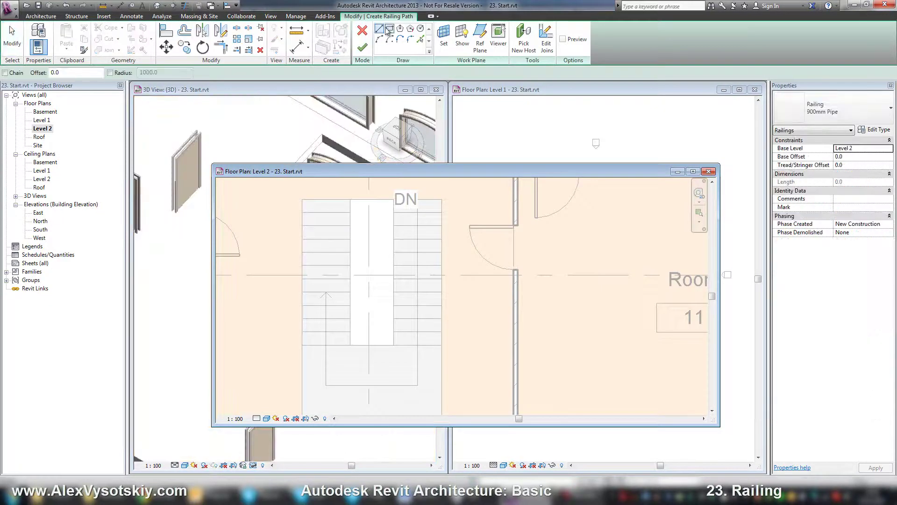
{"action": "left_click", "coordinate": [394, 200]}
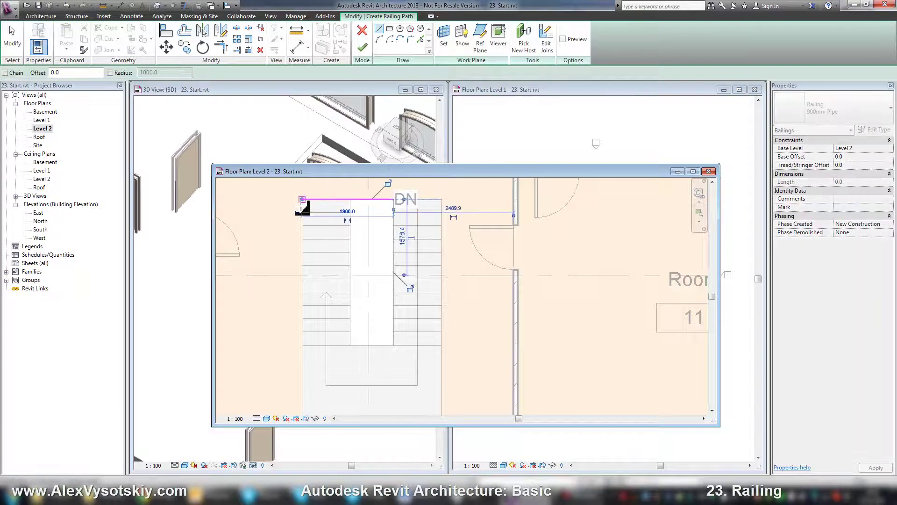
Continue the railing path with chained lines along the stair opening's left, lower and right edges, and finish the railing.
{"action": "middle_click_drag", "start_coordinate": [305, 248], "coordinate": [309, 213]}
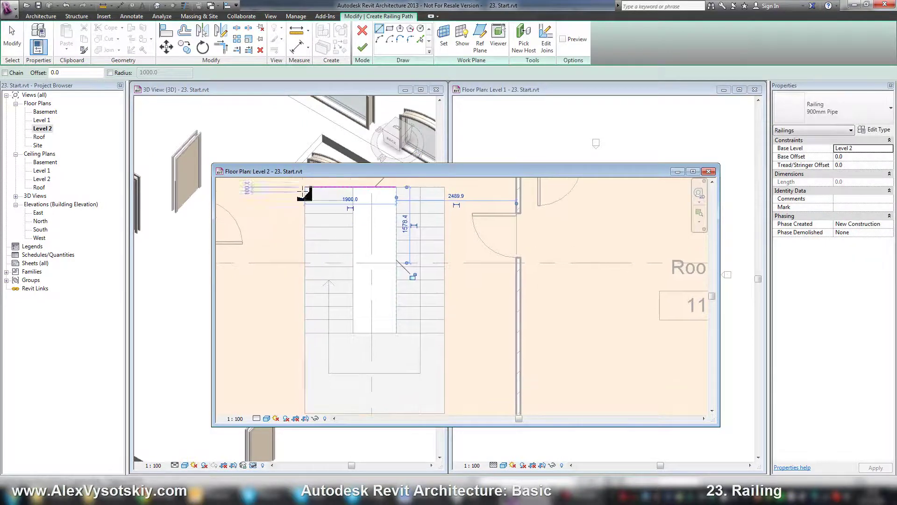
{"action": "left_click", "coordinate": [13, 73]}
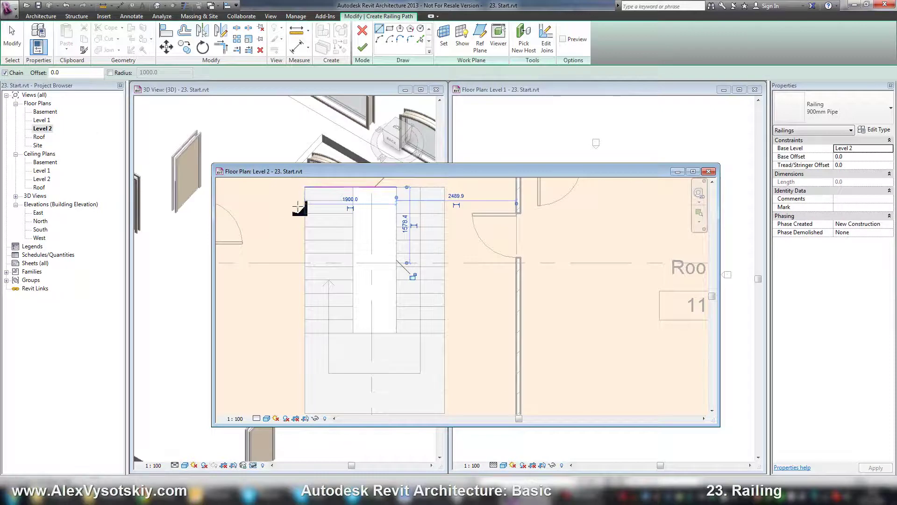
{"action": "left_click", "coordinate": [304, 187]}
{"action": "middle_click_drag", "start_coordinate": [301, 252], "coordinate": [300, 200]}
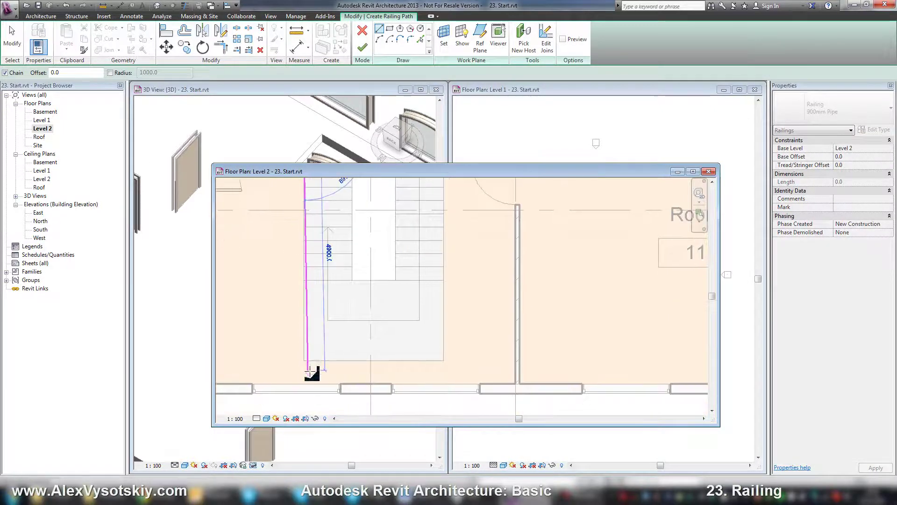
{"action": "left_click", "coordinate": [305, 359]}
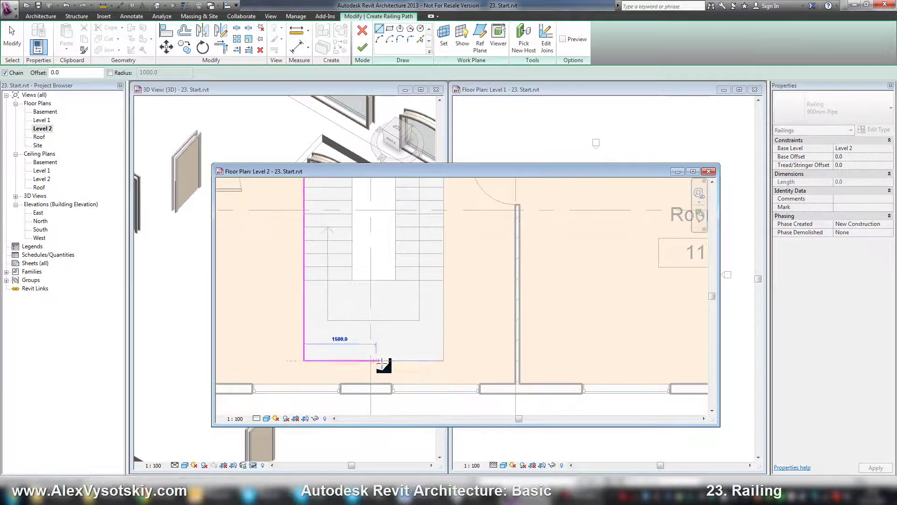
{"action": "left_click", "coordinate": [439, 360]}
{"action": "middle_click_drag", "start_coordinate": [441, 304], "coordinate": [411, 264]}
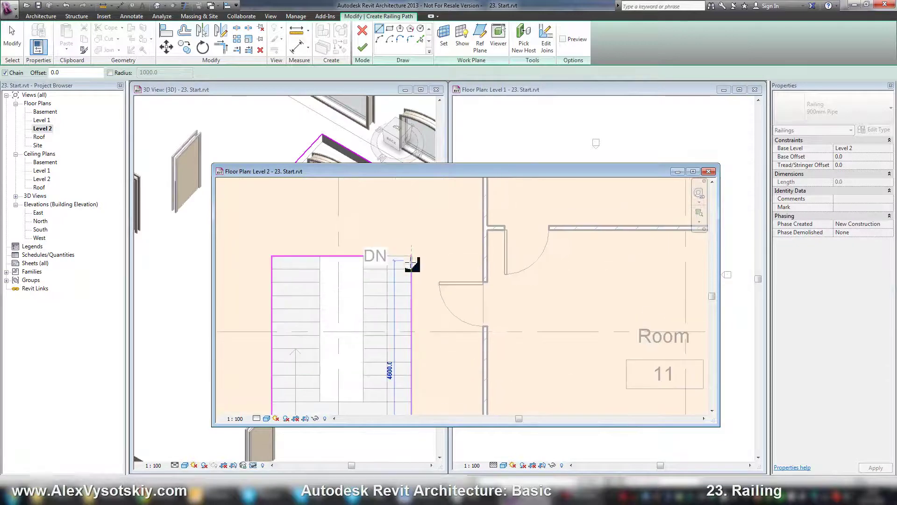
{"action": "left_click", "coordinate": [411, 256]}
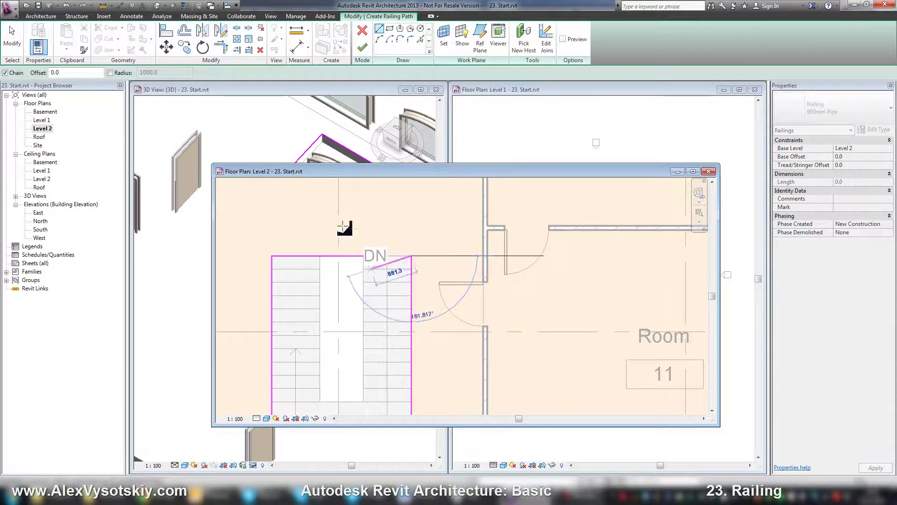
{"action": "left_click", "coordinate": [362, 47]}
{"action": "middle_click_drag", "start_coordinate": [374, 259], "coordinate": [380, 230]}
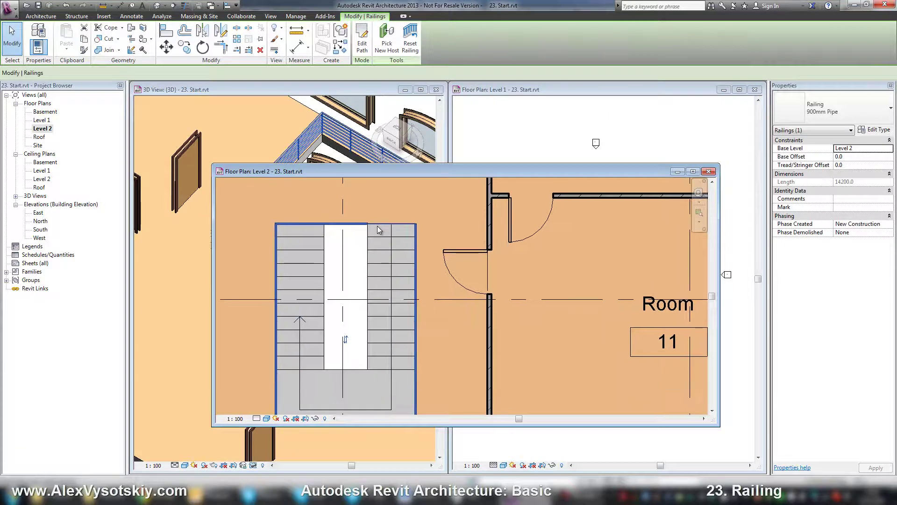
Examine the new Level 2 railing where it meets the stair railings in the 3D view.
{"action": "left_click", "coordinate": [306, 152]}
{"action": "scroll", "coordinate": [306, 152], "scroll_direction": "down", "scroll_amount": 1}
{"action": "scroll", "coordinate": [190, 219], "scroll_direction": "up", "scroll_amount": 5}
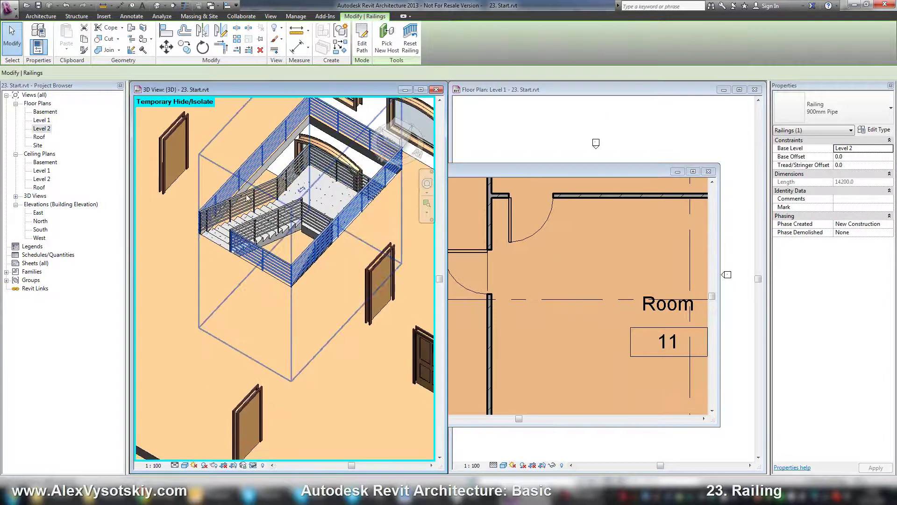
{"action": "left_click", "coordinate": [187, 229]}
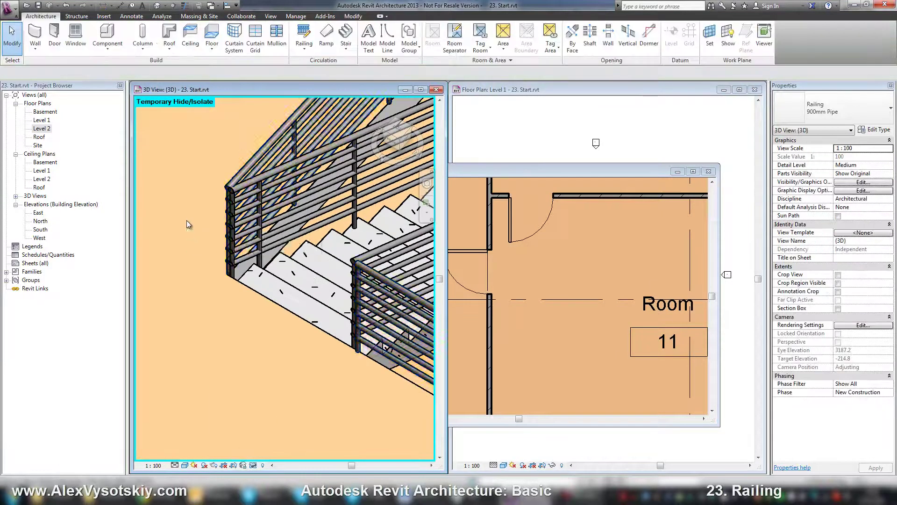
Change the new railing around the Level 2 stair opening to the Glass Panel - Bottom Fill type.
{"action": "middle_click_drag", "start_coordinate": [187, 220], "coordinate": [236, 245], "text": "shift"}
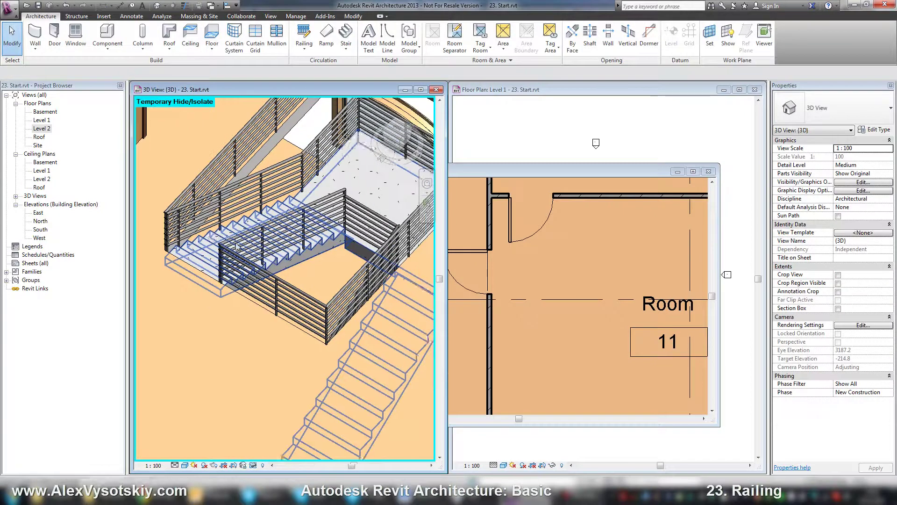
{"action": "left_click", "coordinate": [310, 307]}
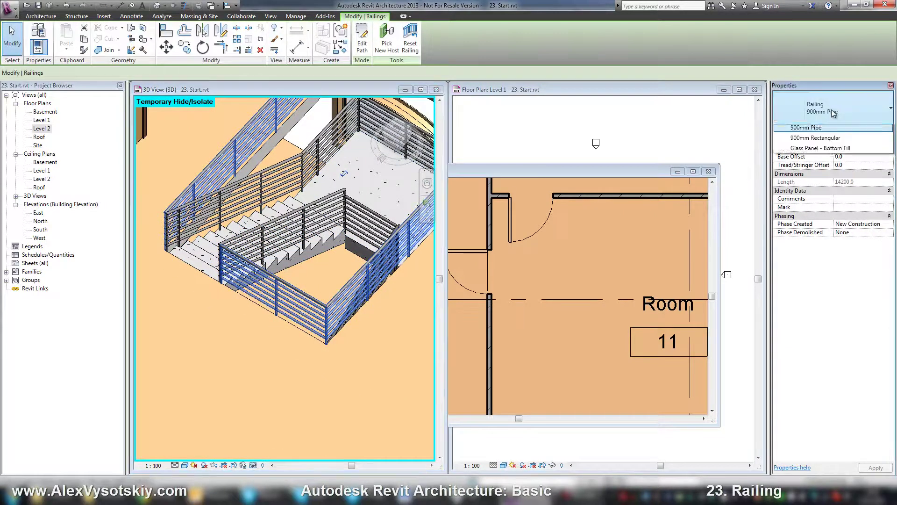
{"action": "left_click", "coordinate": [831, 110]}
{"action": "left_click", "coordinate": [823, 162]}
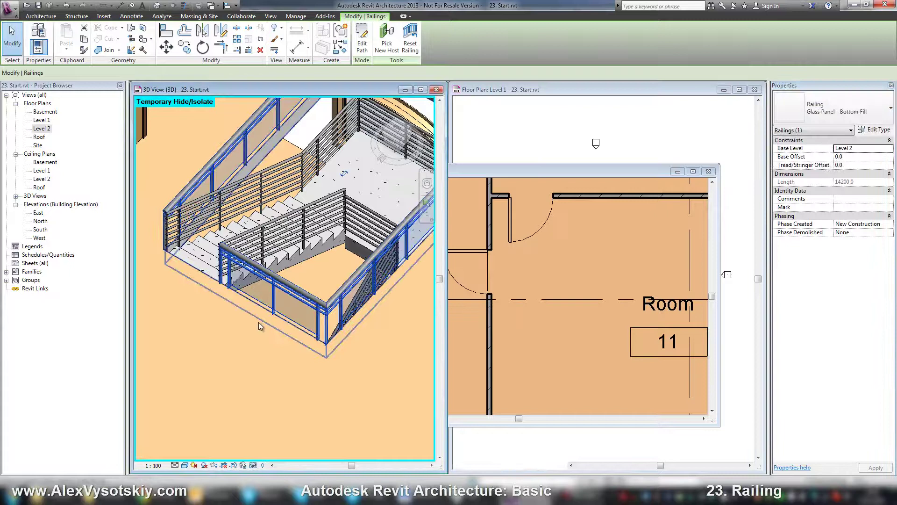
{"action": "left_click", "coordinate": [254, 379]}
Switch the railing around the Level 2 stair opening to the 900mm Rectangular type.
{"action": "left_click", "coordinate": [318, 309]}
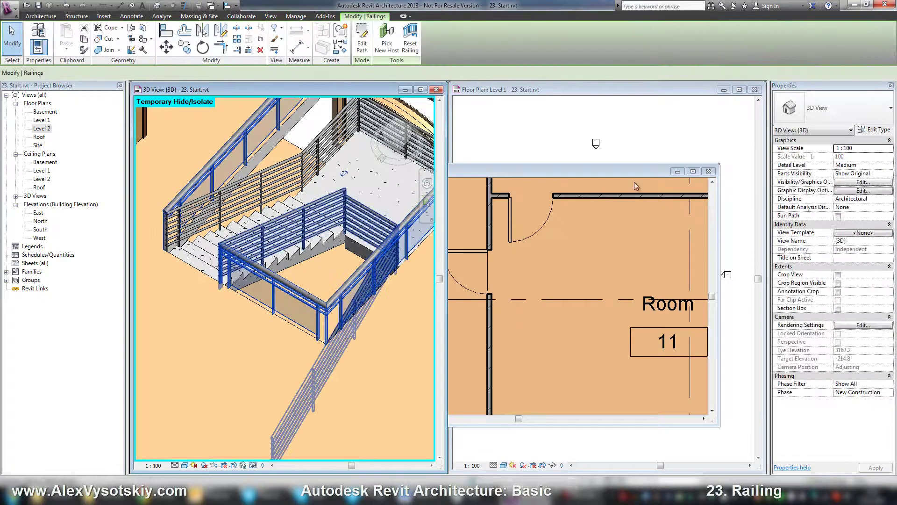
{"action": "left_click", "coordinate": [824, 122]}
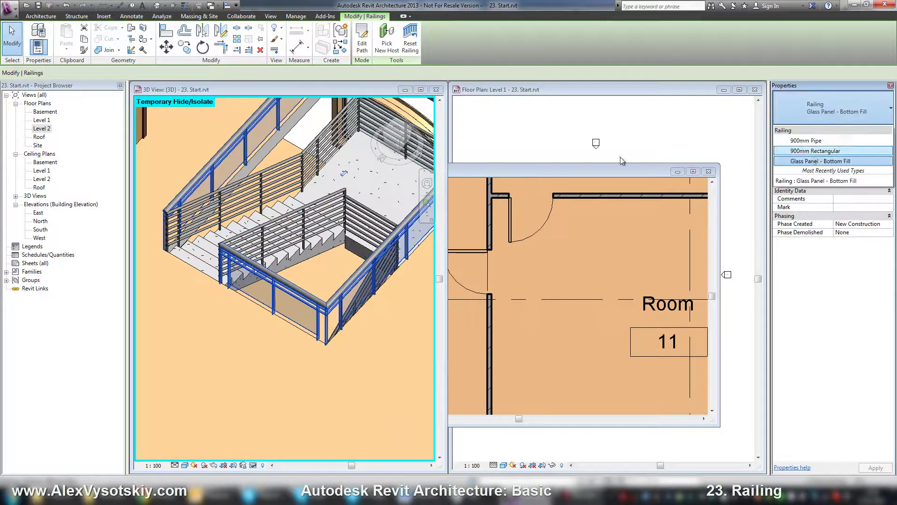
{"action": "left_click", "coordinate": [815, 152]}
{"action": "left_click", "coordinate": [276, 351]}
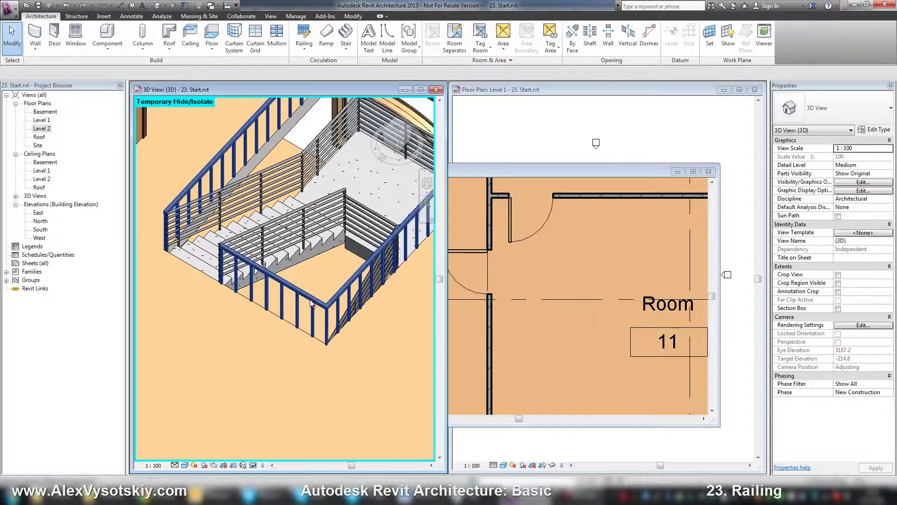
Open the type properties of the Level 2 opening railing and check the rail structure of the 900mm Rectangular type.
{"action": "left_click", "coordinate": [313, 304]}
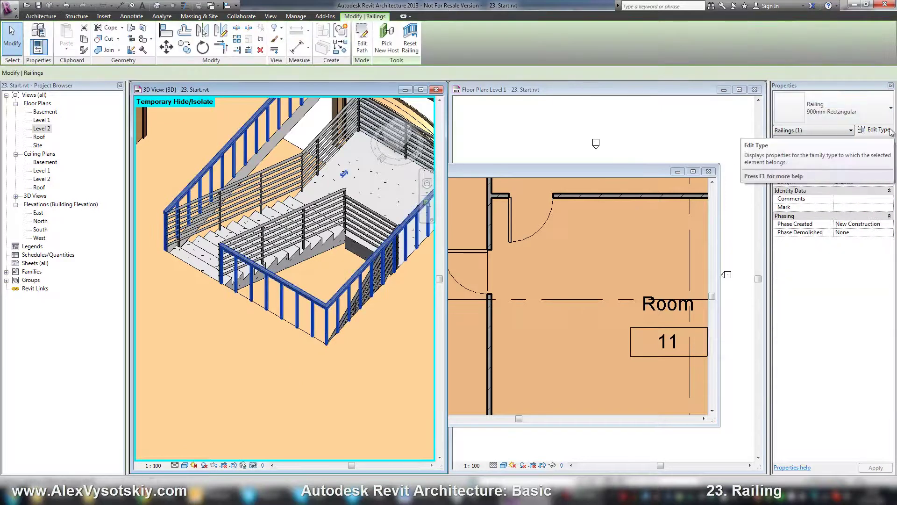
{"action": "left_click", "coordinate": [876, 130]}
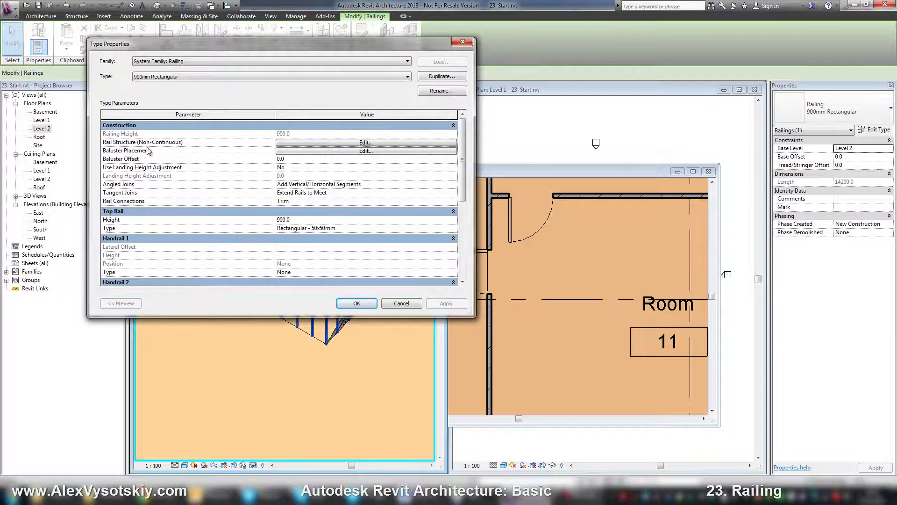
{"action": "left_click", "coordinate": [301, 142]}
{"action": "left_click", "coordinate": [361, 302]}
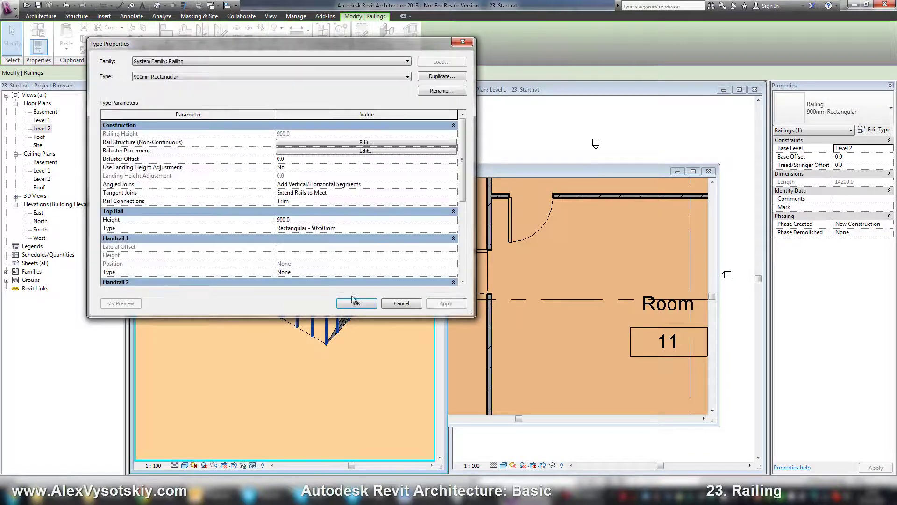
Inspect the rail structure, baluster placement and other type parameters of Glass Panel - Bottom Fill, and discard the type properties.
{"action": "left_click", "coordinate": [286, 76]}
{"action": "left_click", "coordinate": [293, 97]}
{"action": "left_click", "coordinate": [280, 143]}
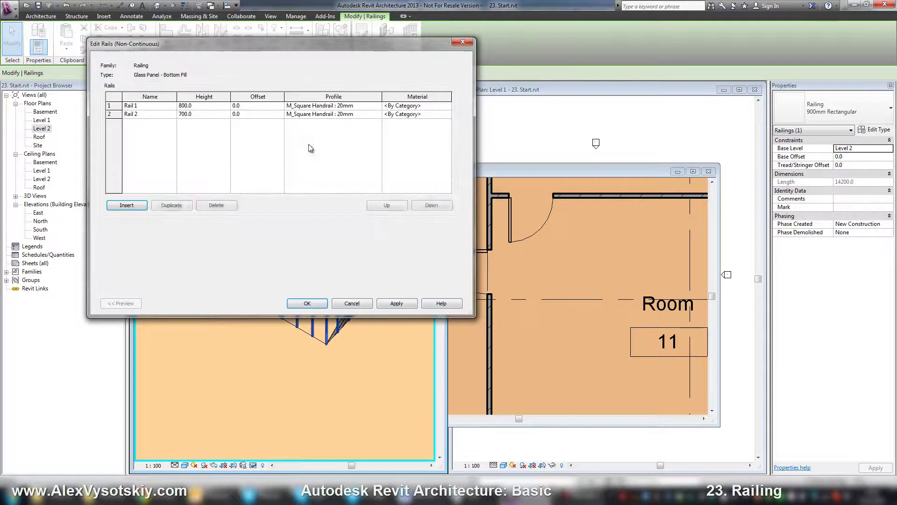
{"action": "left_click", "coordinate": [336, 304]}
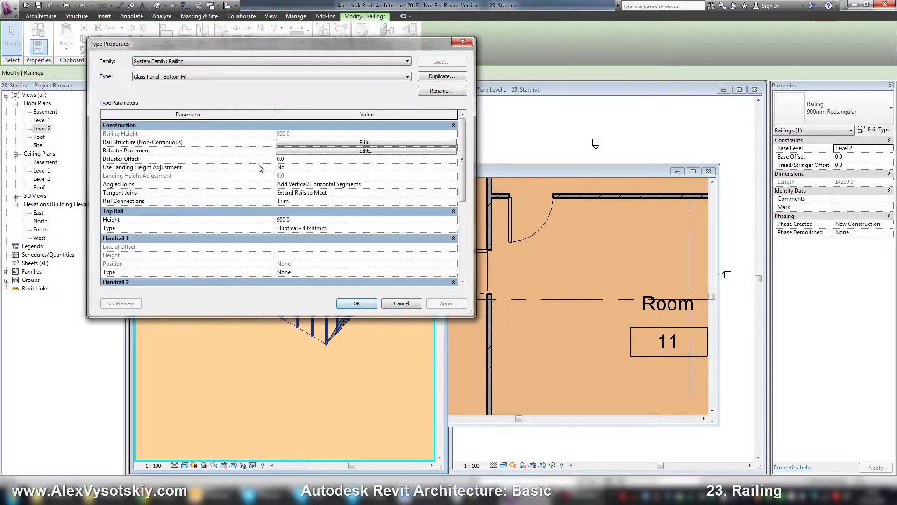
{"action": "left_click", "coordinate": [296, 152]}
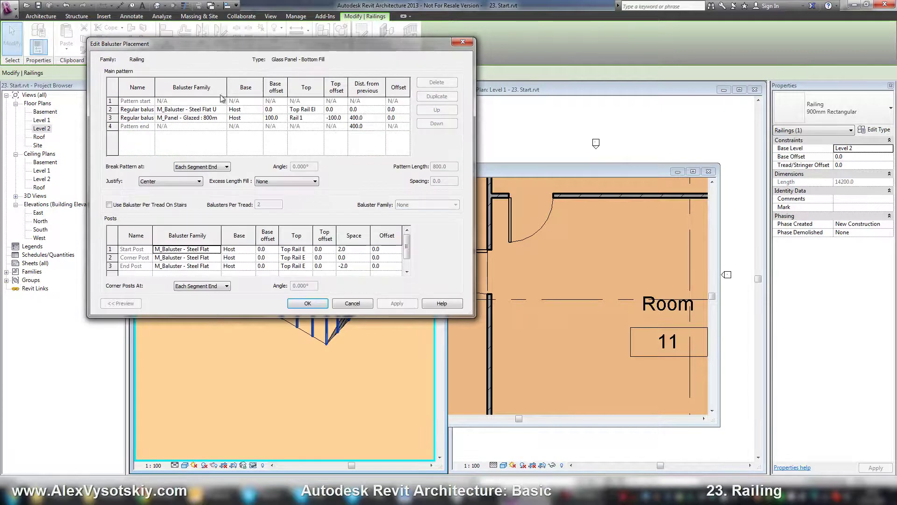
{"action": "left_click", "coordinate": [360, 302]}
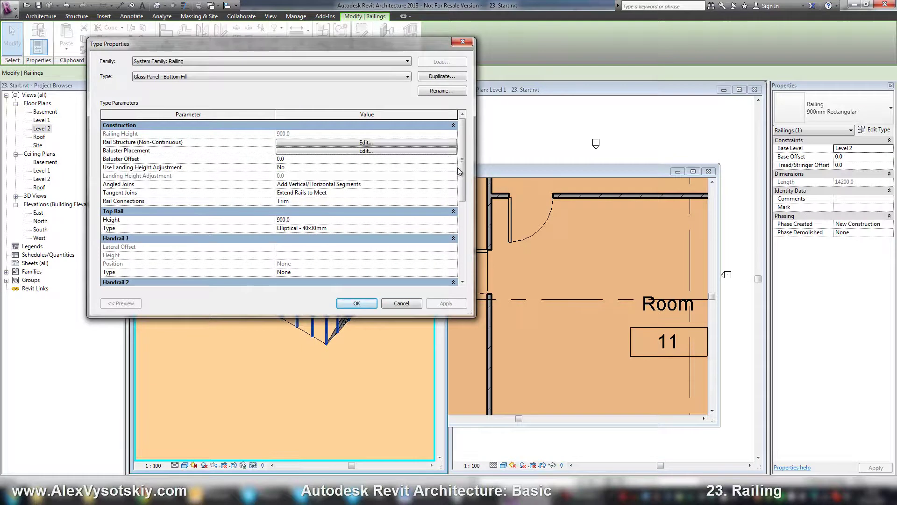
{"action": "mouse_move", "coordinate": [461, 167]}
{"action": "left_mouse_down"}
{"action": "mouse_move", "coordinate": [468, 228]}
{"action": "mouse_move", "coordinate": [462, 182]}
{"action": "left_mouse_up"}
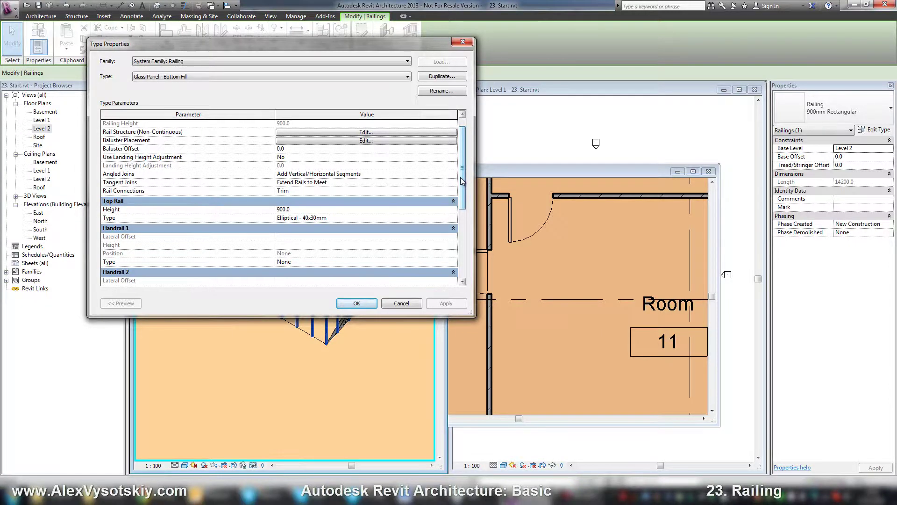
{"action": "left_click", "coordinate": [401, 305]}
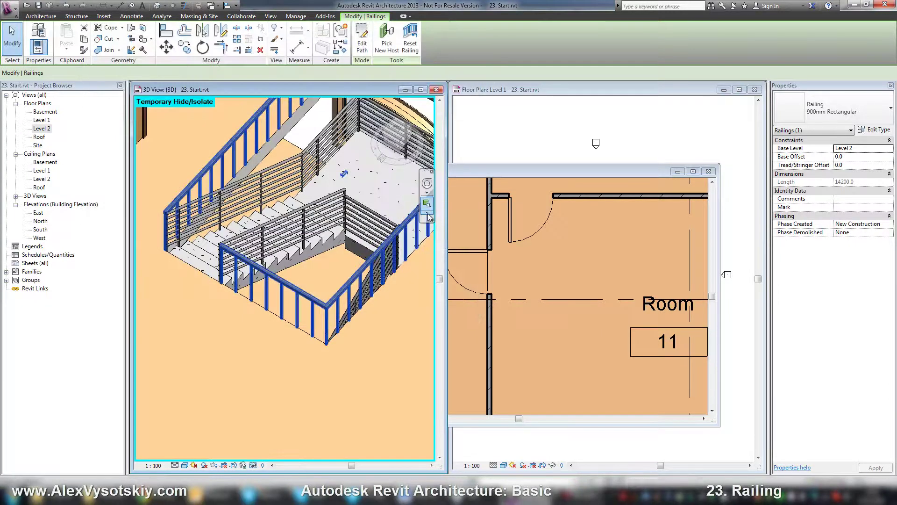
View the whole railing around the stair opening in 3D, and switch to the image viewer to browse the ornamental fence images.
{"action": "middle_click_drag", "start_coordinate": [323, 283], "coordinate": [299, 307]}
{"action": "scroll", "coordinate": [299, 307], "scroll_direction": "down", "scroll_amount": 1}
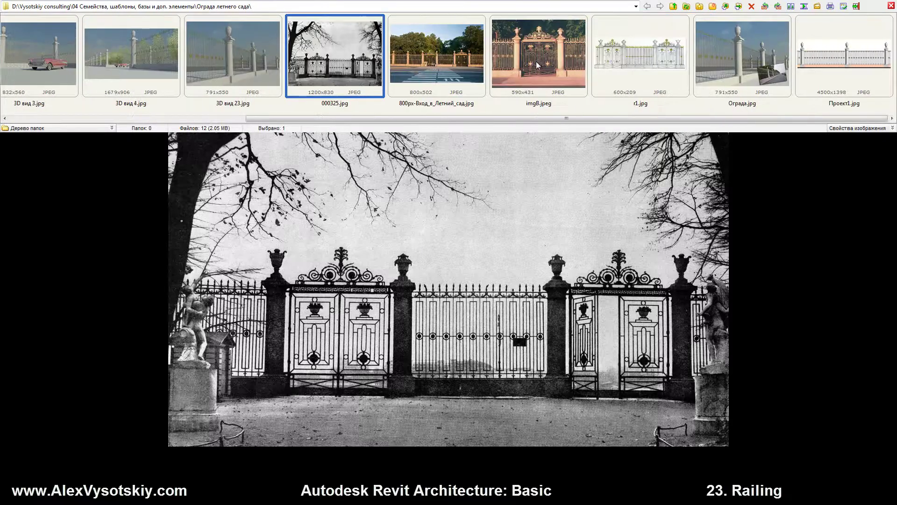
{"action": "scroll", "coordinate": [535, 63], "scroll_direction": "up", "scroll_amount": 4}
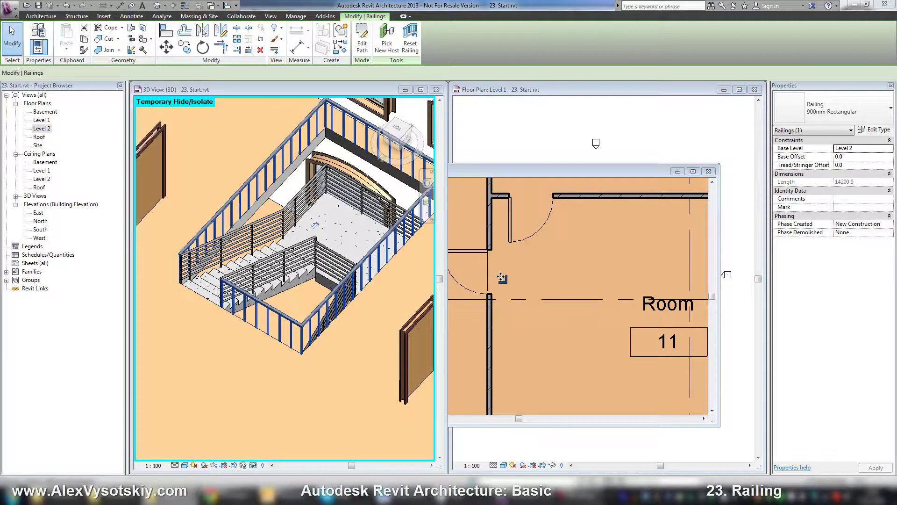
Return to Revit and deselect the Level 2 railing in the 3D view.
{"action": "left_click", "coordinate": [146, 207]}
{"action": "left_click", "coordinate": [219, 123]}
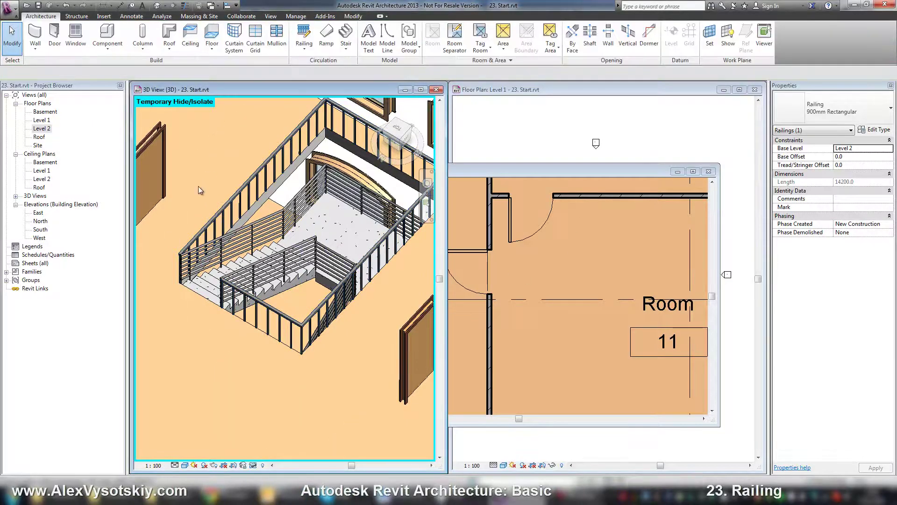
{"action": "middle_click_drag", "start_coordinate": [198, 186], "coordinate": [201, 201]}
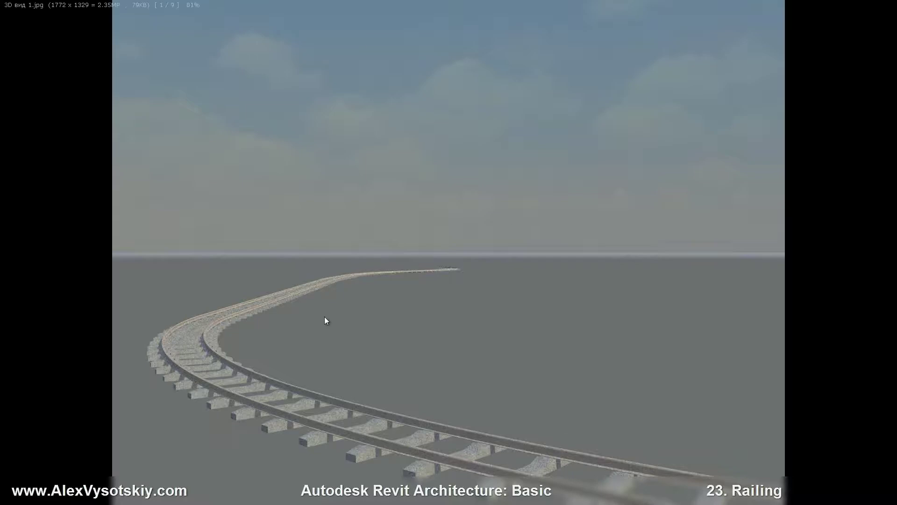
Browse the railway track renderings in the image viewer up to 3D вид 3.jpg.
{"action": "scroll", "coordinate": [261, 368], "scroll_direction": "down", "scroll_amount": 1}
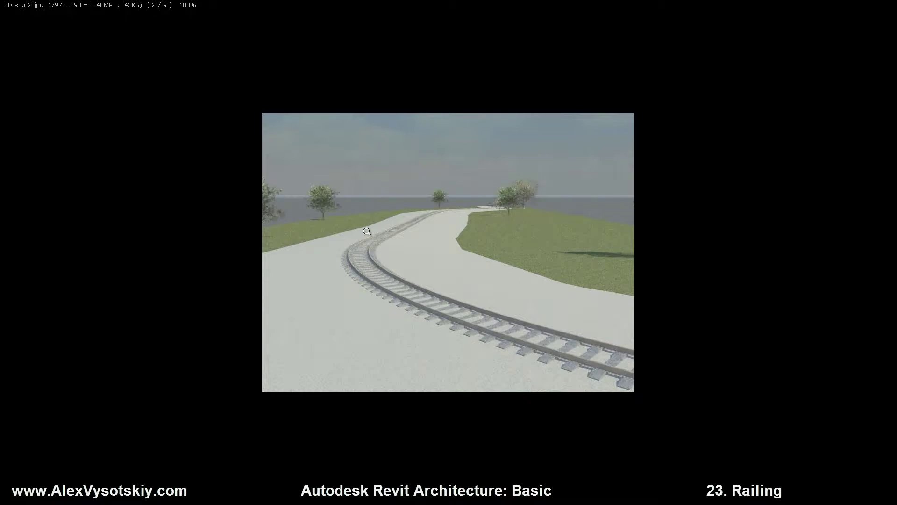
{"action": "scroll", "coordinate": [381, 242], "scroll_direction": "down", "scroll_amount": 1}
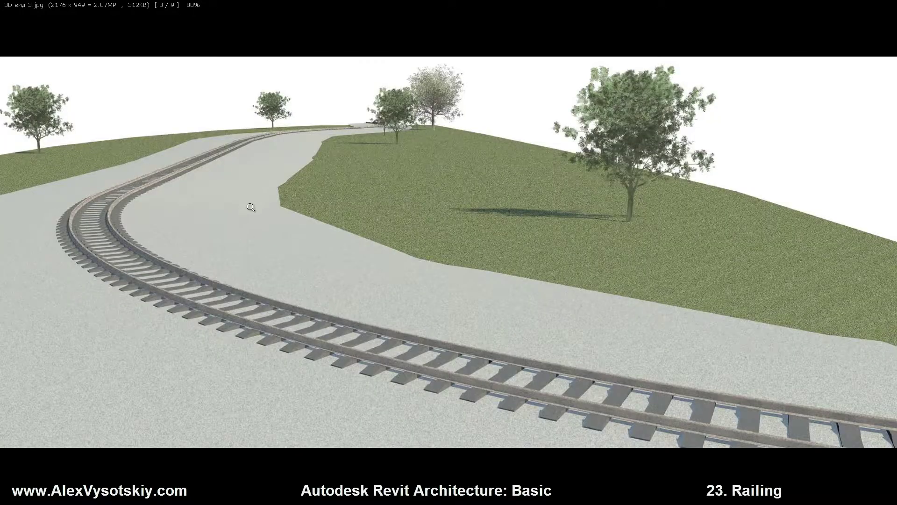